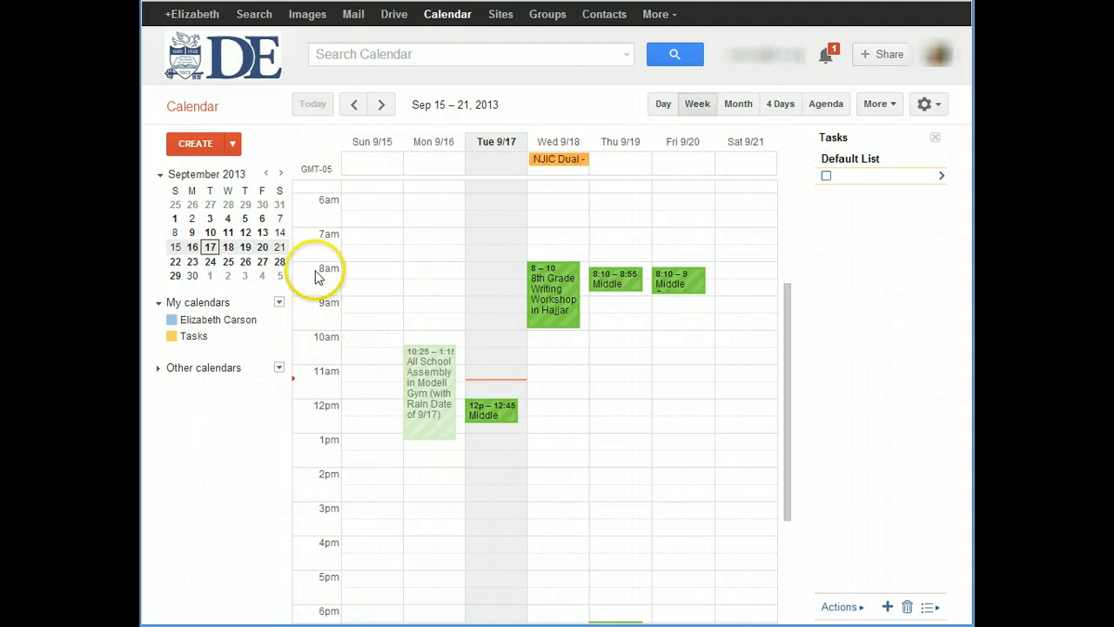
# Start a new event on Monday, September 23, 10am–11am, titled with both attendees' first names followed by "re: Google Drive".
pyautogui.click(380, 105)
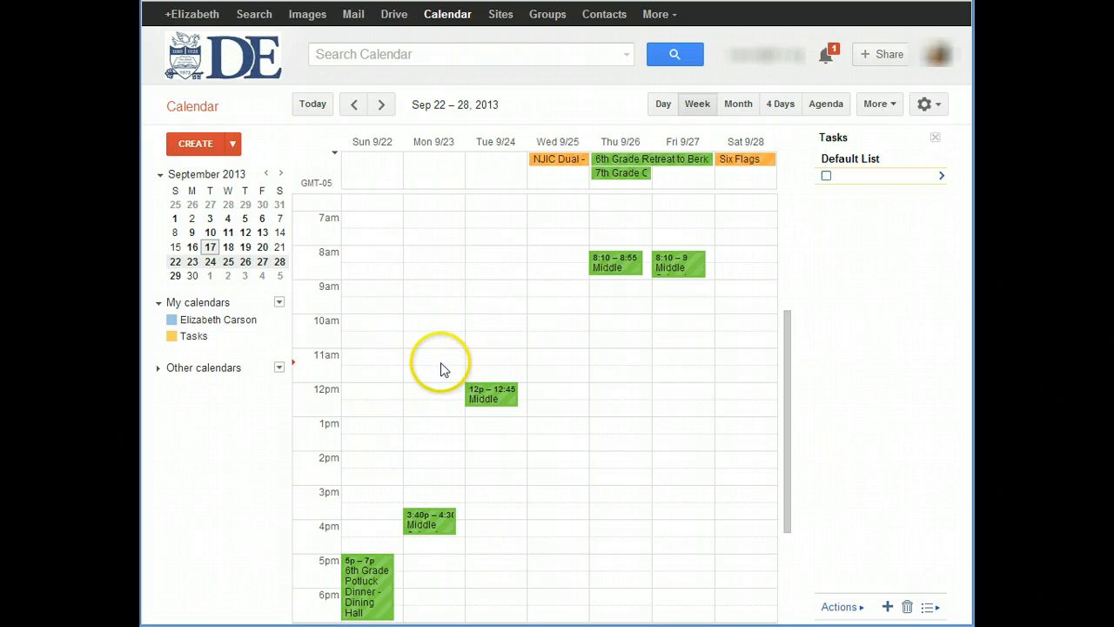
pyautogui.click(438, 327)
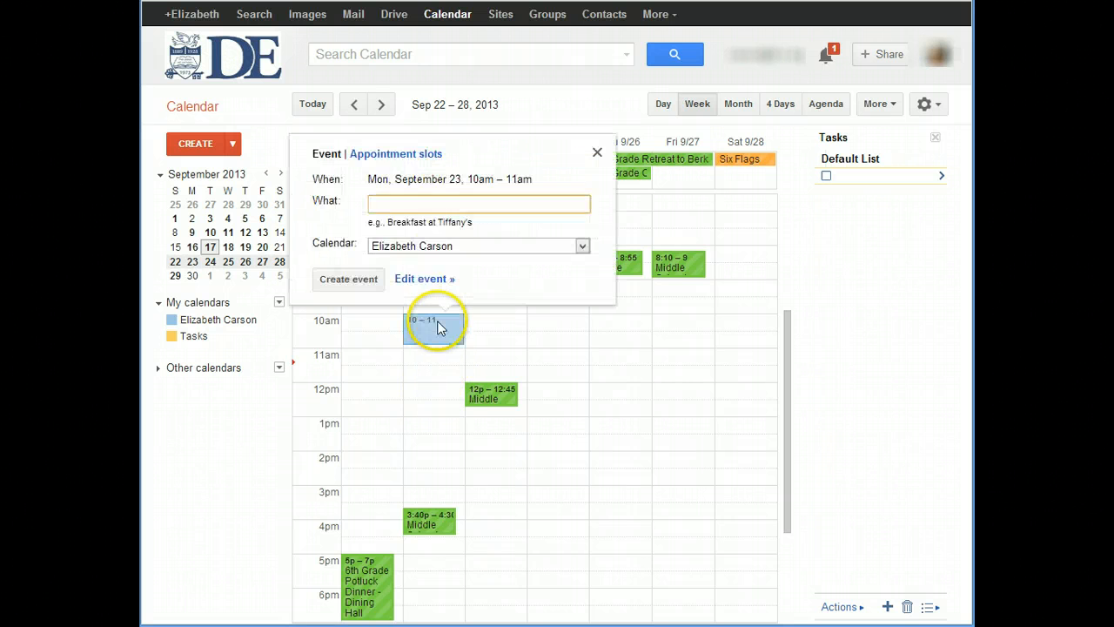
pyautogui.click(393, 205)
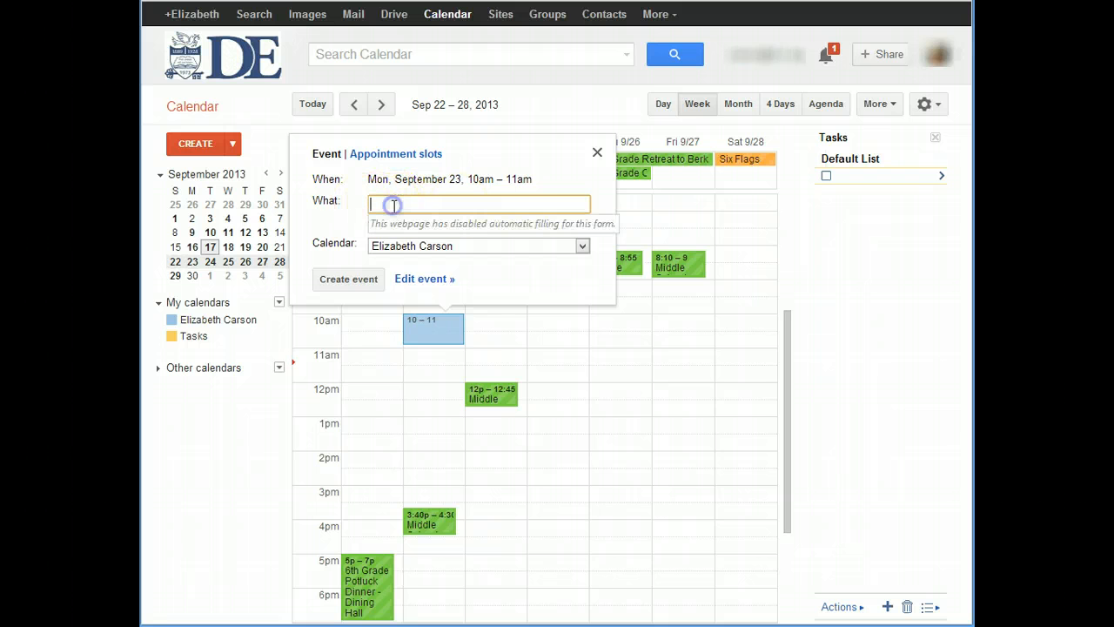
pyautogui.write('Bill/Betsey re: Google Drive')
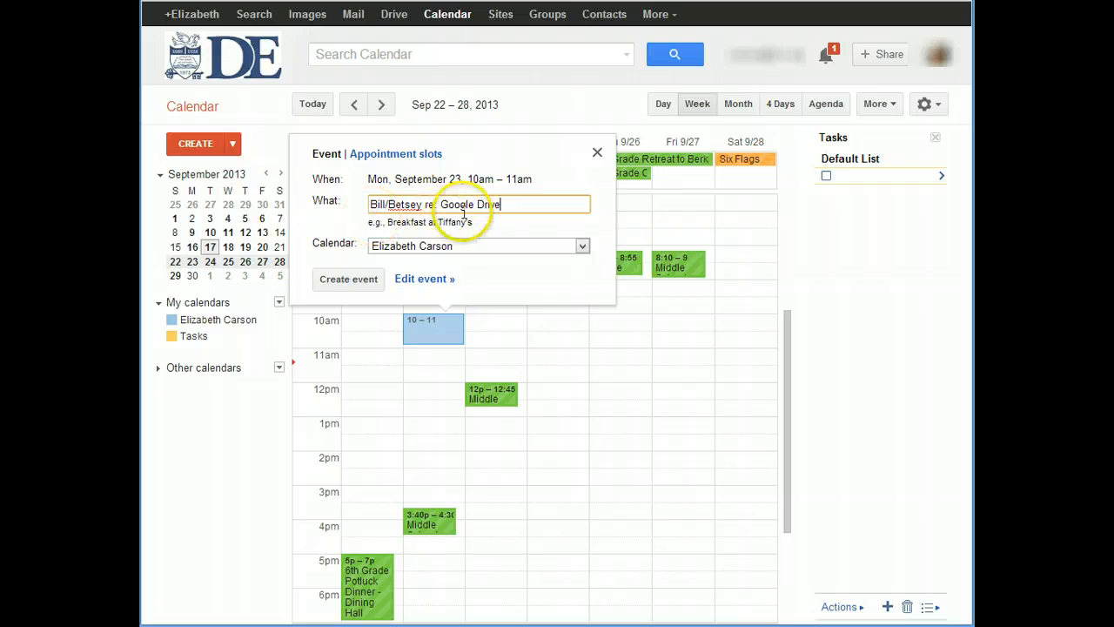
# In the event's full details, add the colleague named in the title as a guest and set the location to U205.
pyautogui.click(424, 279)
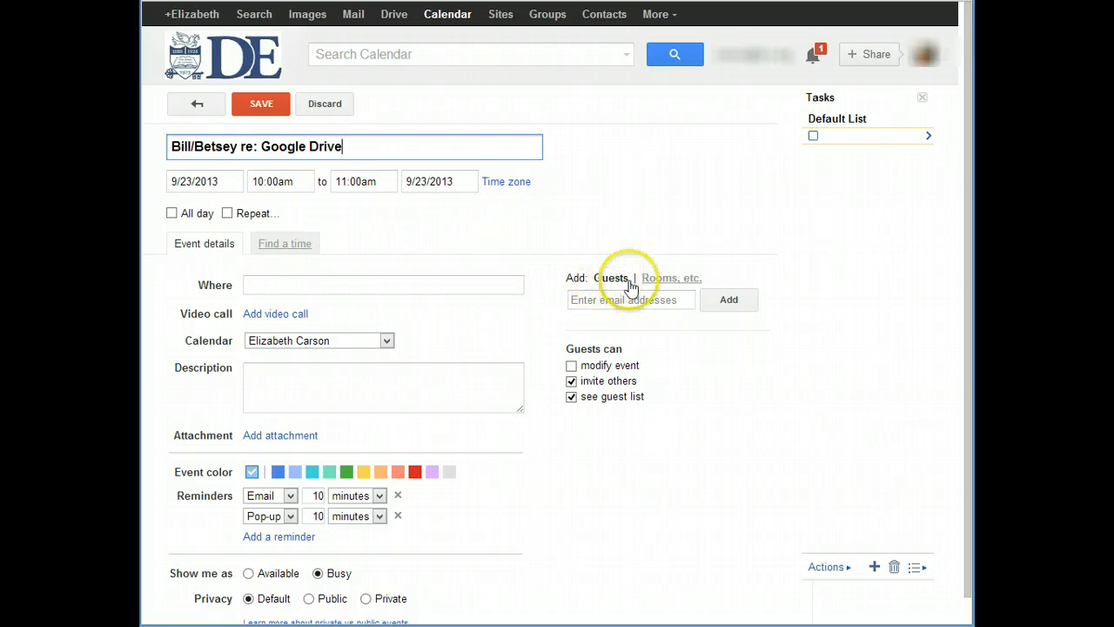
pyautogui.click(599, 300)
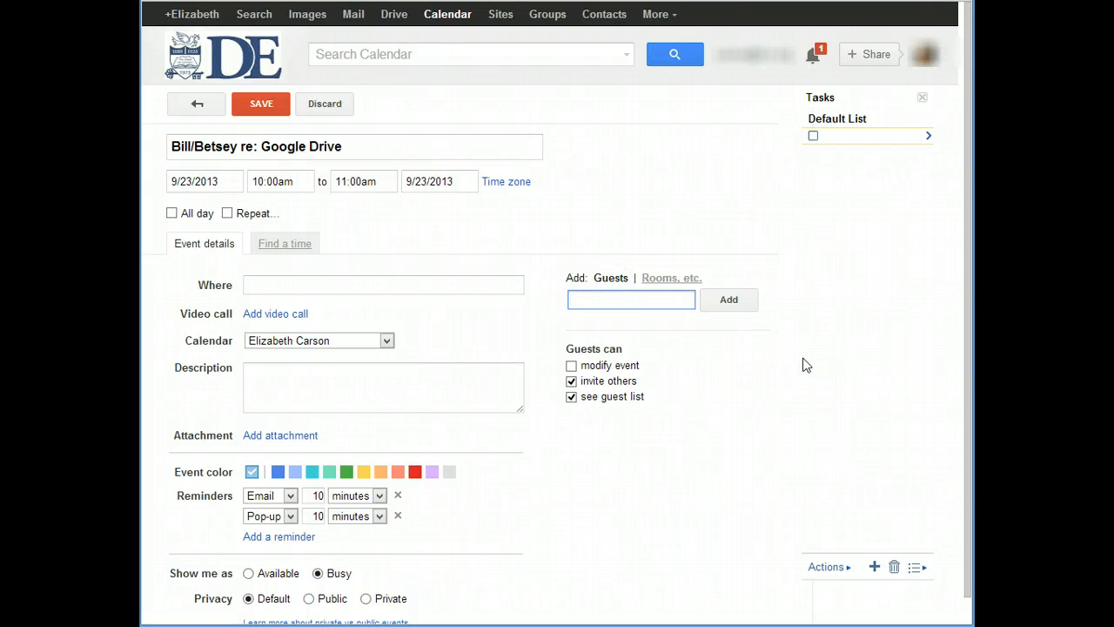
pyautogui.write('bill')
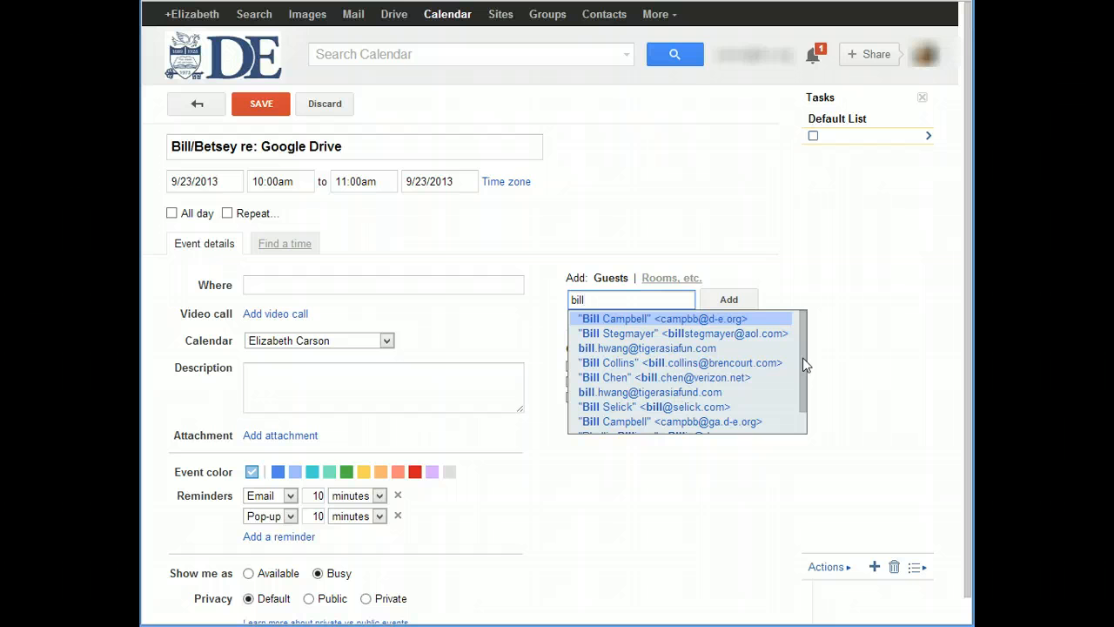
pyautogui.click(640, 319)
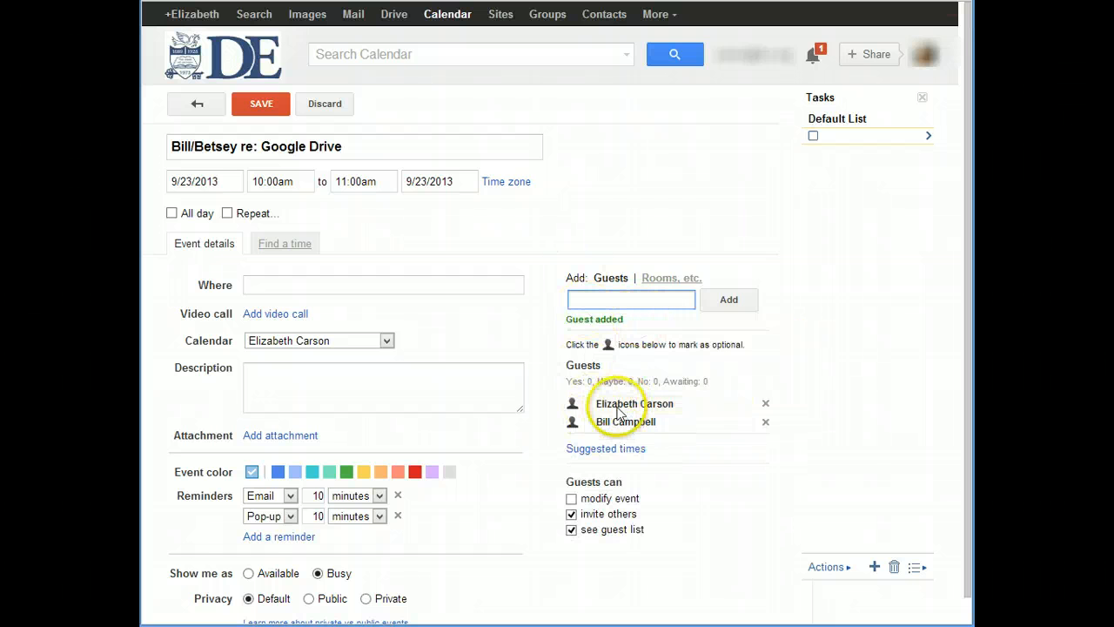
pyautogui.click(316, 285)
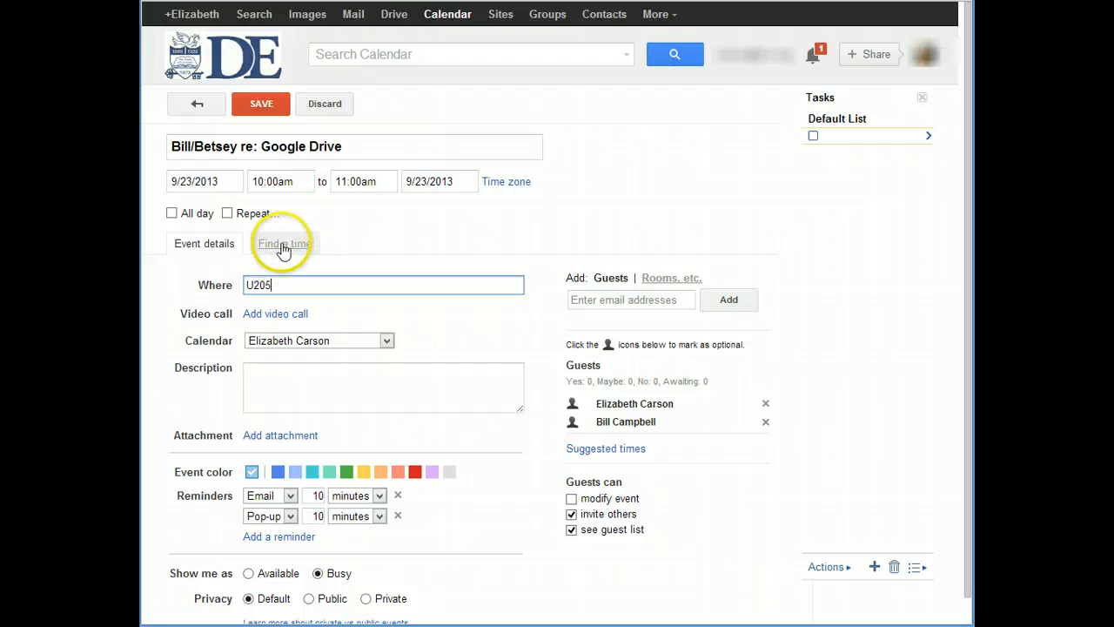
# Compare the guests' schedules for September 23 and move the meeting to a slot free for both, 11:00am to 11:30am.
pyautogui.click(286, 244)
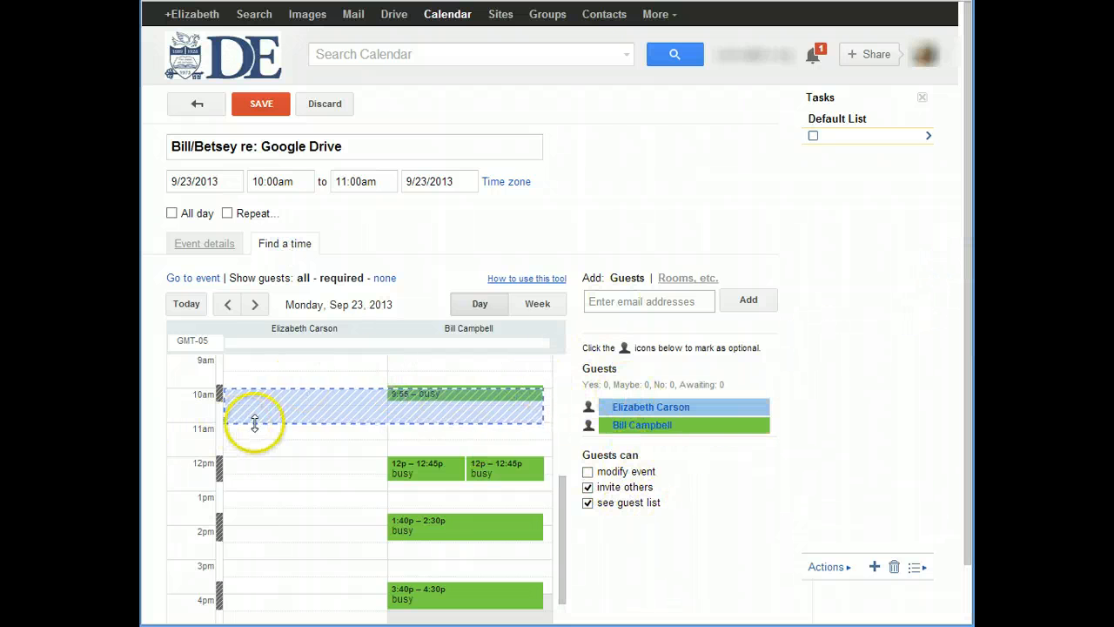
pyautogui.moveTo(562, 485); pyautogui.dragTo(554, 530)
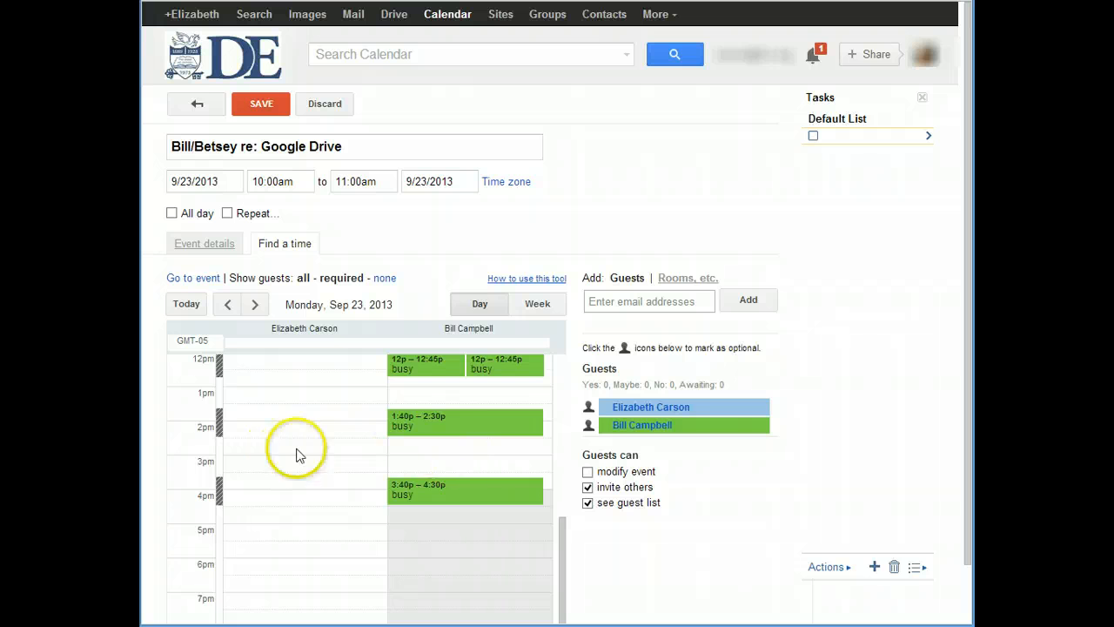
pyautogui.moveTo(560, 531)
pyautogui.mouseDown()
pyautogui.moveTo(553, 461)
pyautogui.moveTo(552, 536)
pyautogui.moveTo(552, 510)
pyautogui.moveTo(563, 528)
pyautogui.mouseUp()
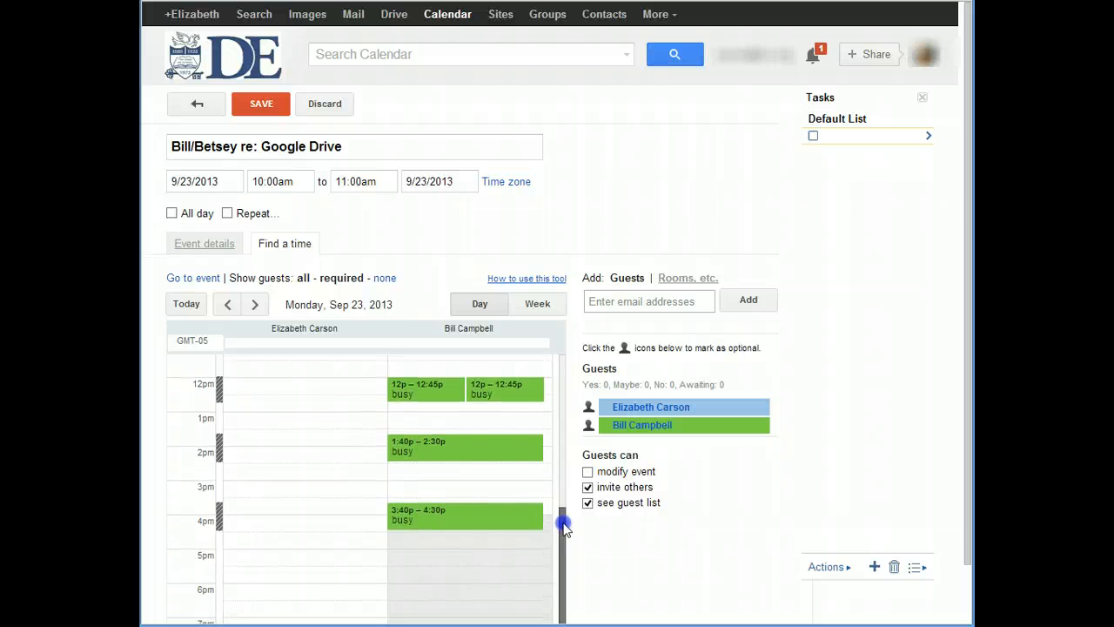
pyautogui.moveTo(563, 527); pyautogui.dragTo(563, 520)
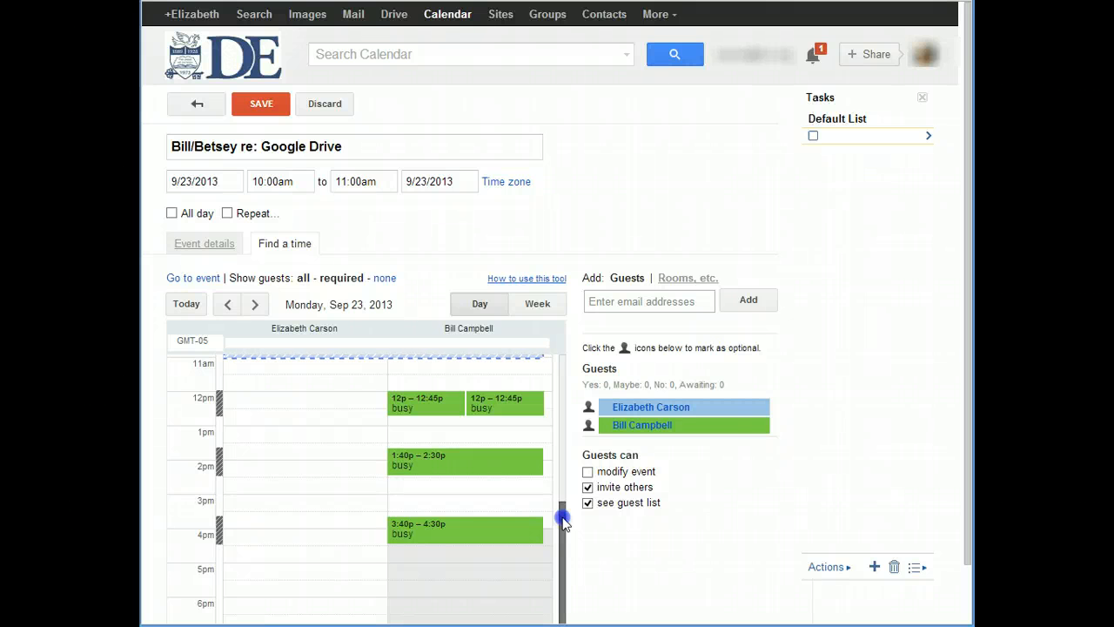
pyautogui.moveTo(563, 520); pyautogui.dragTo(563, 505)
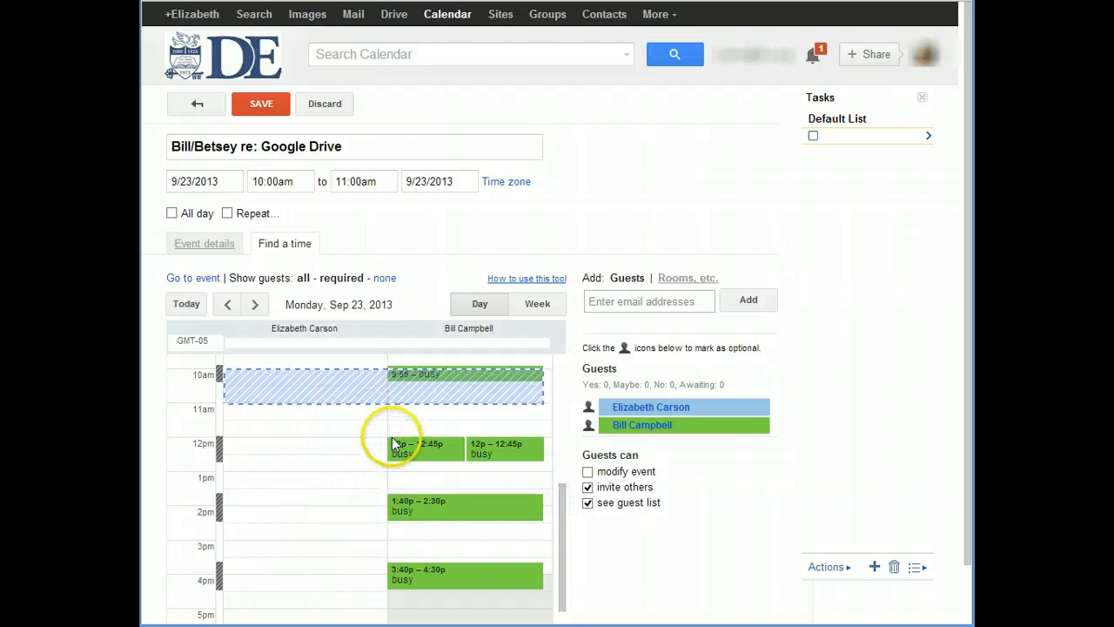
pyautogui.moveTo(566, 493); pyautogui.dragTo(559, 468)
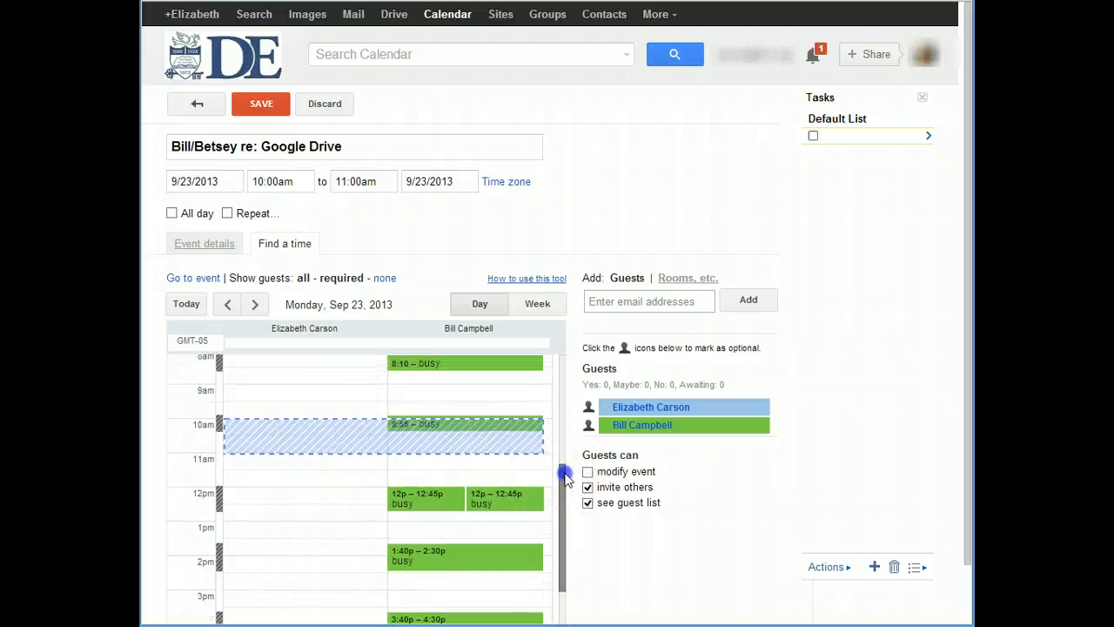
pyautogui.moveTo(409, 437)
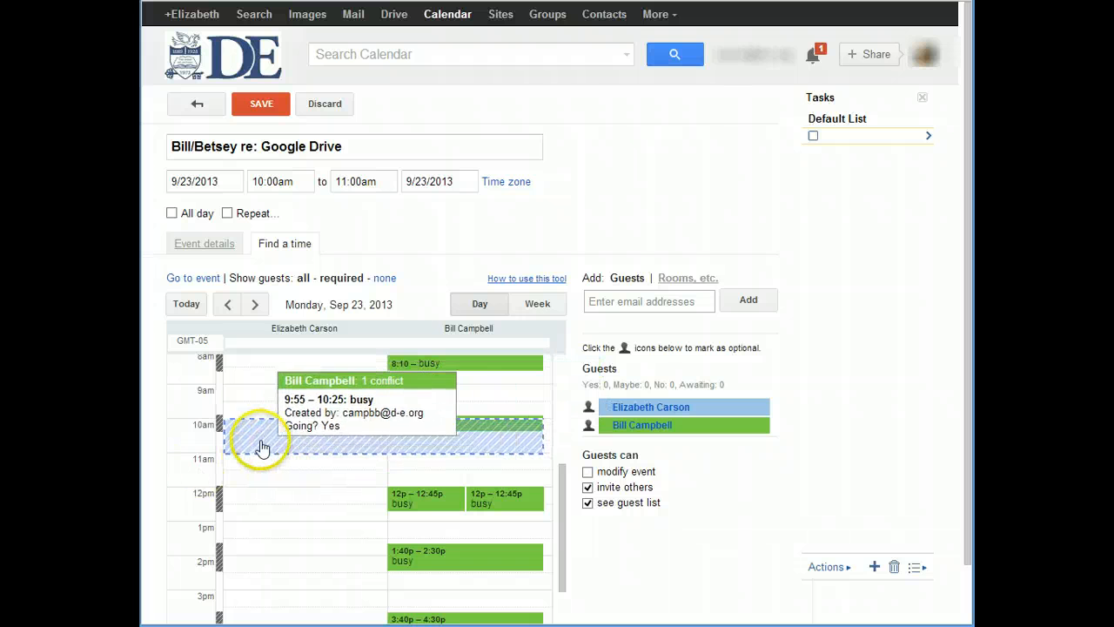
pyautogui.moveTo(262, 451); pyautogui.dragTo(261, 479)
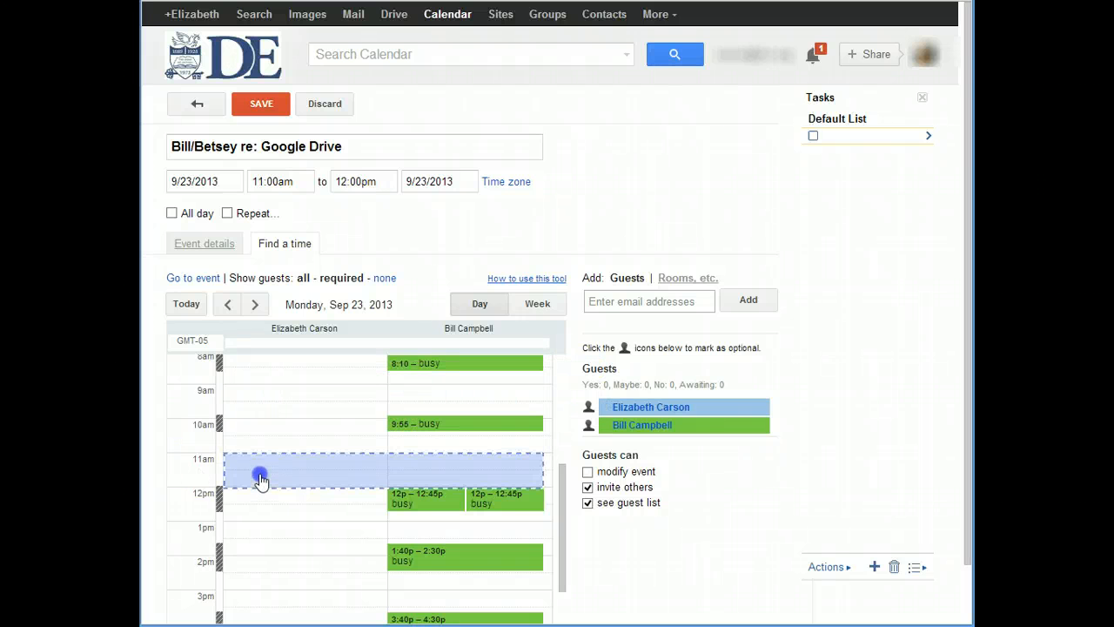
pyautogui.moveTo(364, 484); pyautogui.dragTo(366, 463)
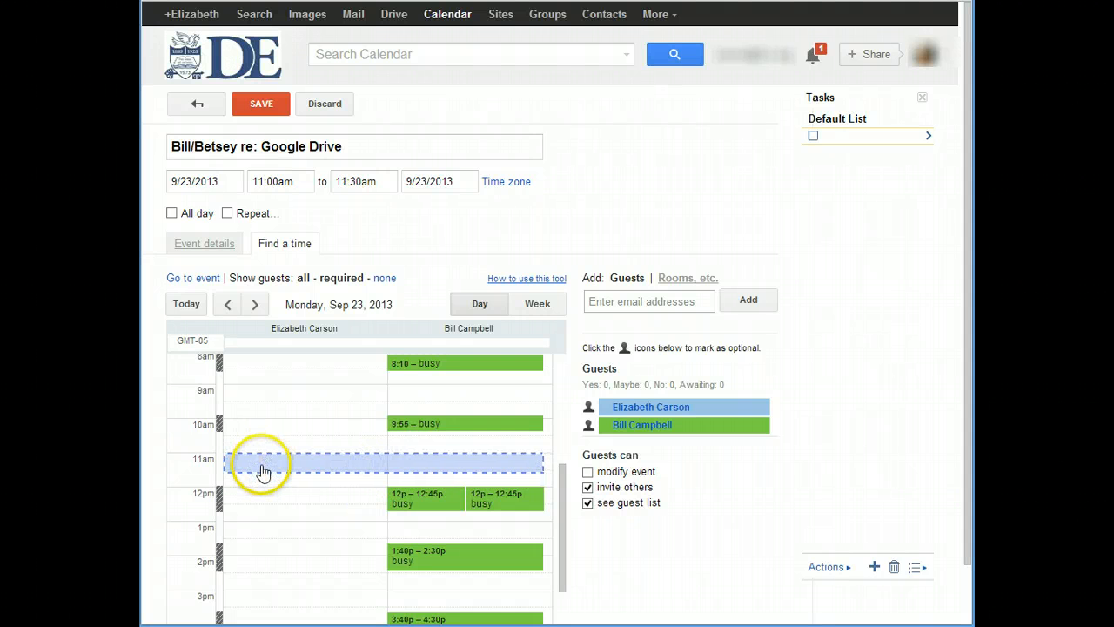
# Return to the event details, leave the description empty, and save the event with invitations sent to the guests.
pyautogui.click(209, 249)
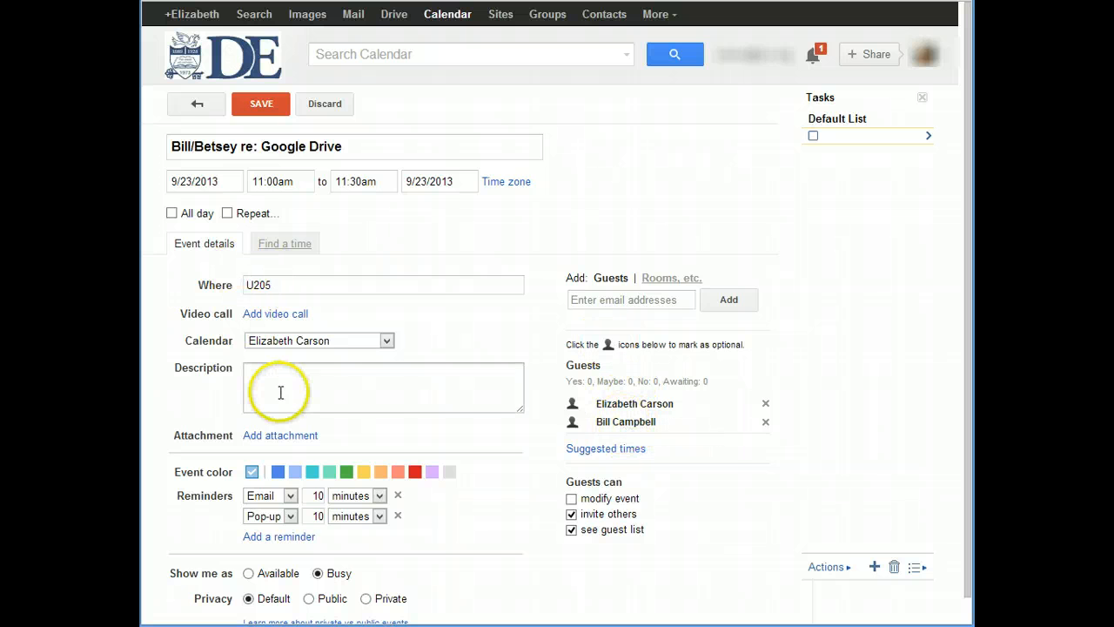
pyautogui.scroll(-1, 424, 429)
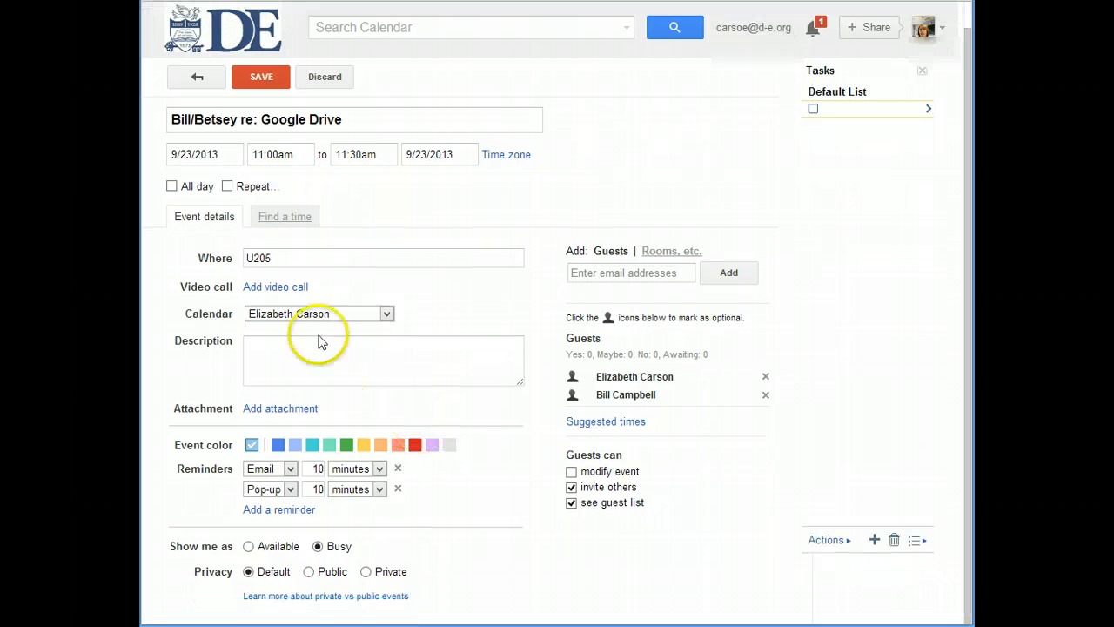
pyautogui.click(302, 351)
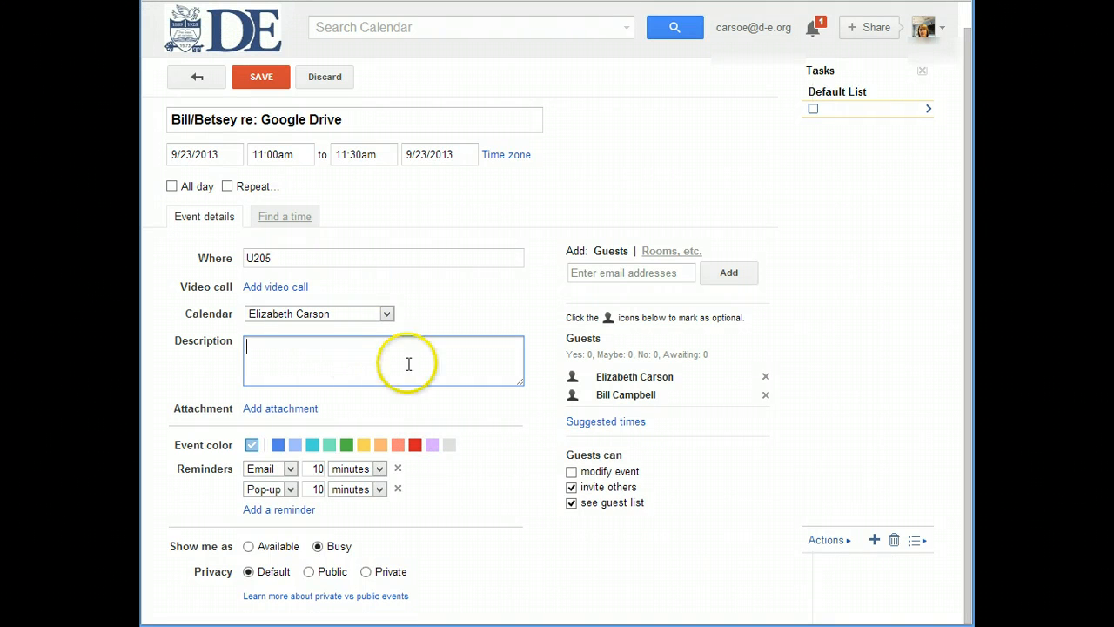
pyautogui.scroll(1, 296, 201)
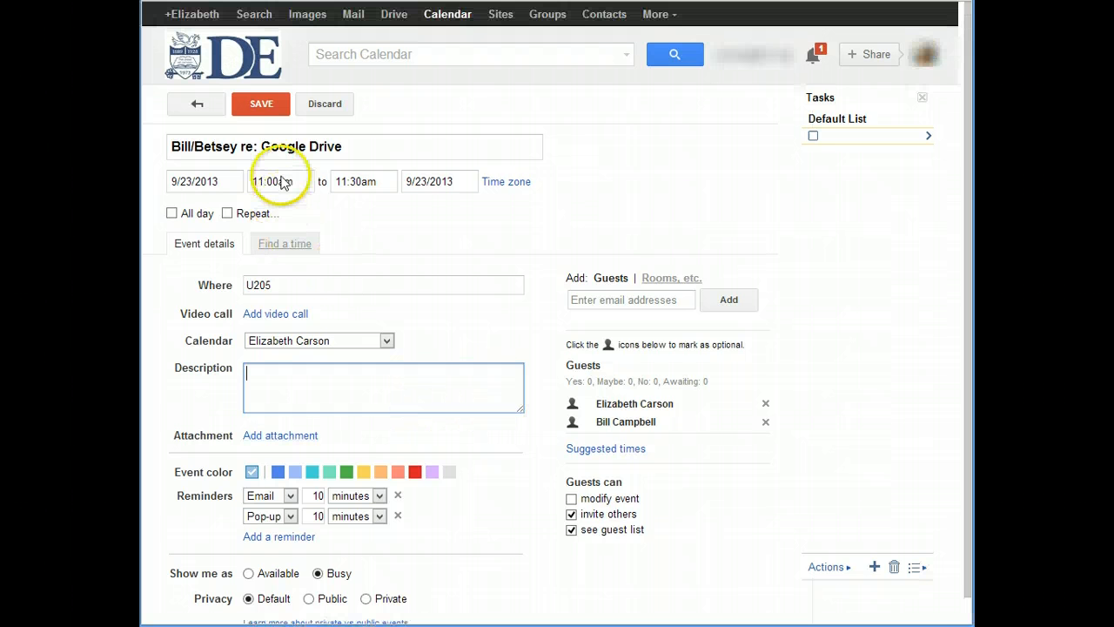
pyautogui.click(263, 108)
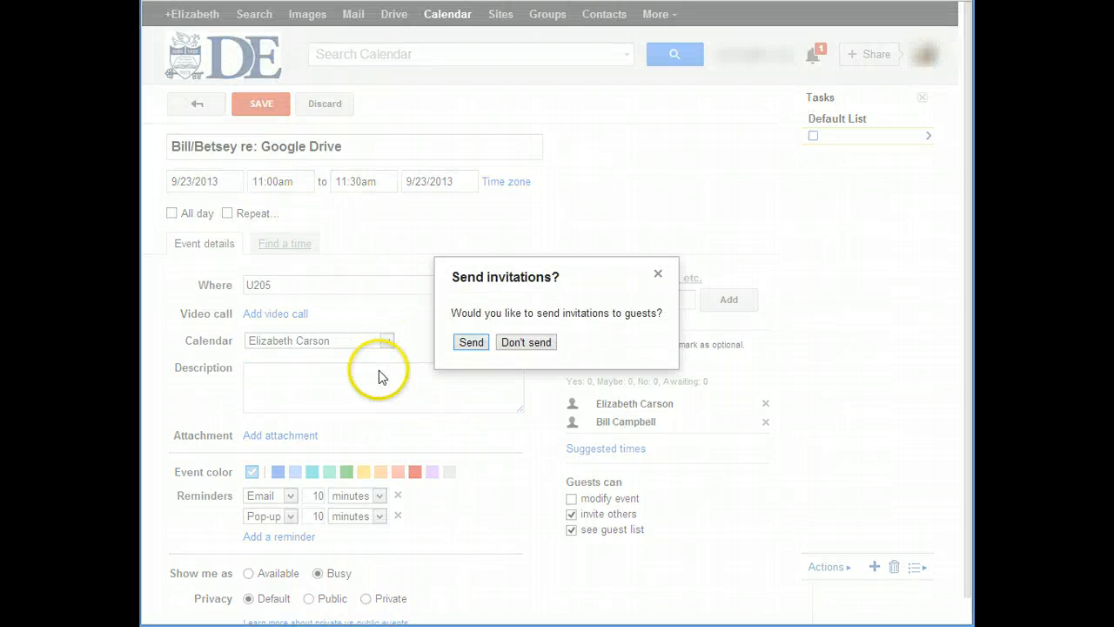
pyautogui.click(470, 343)
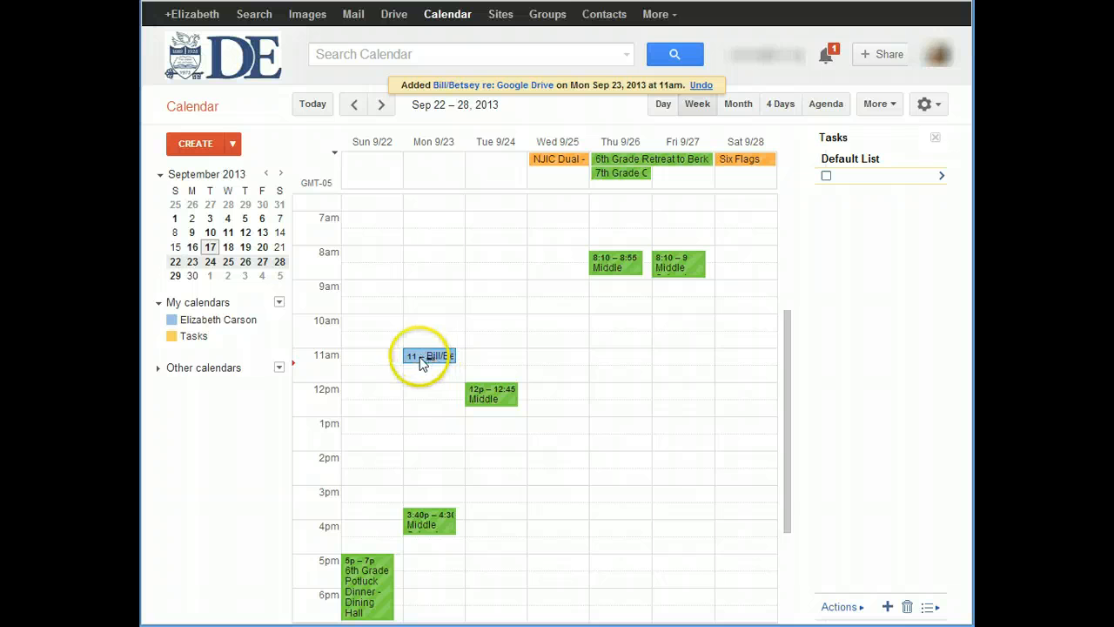
# Show Monday, September 23 in day view and look over that day's schedule around the new meeting.
pyautogui.click(433, 142)
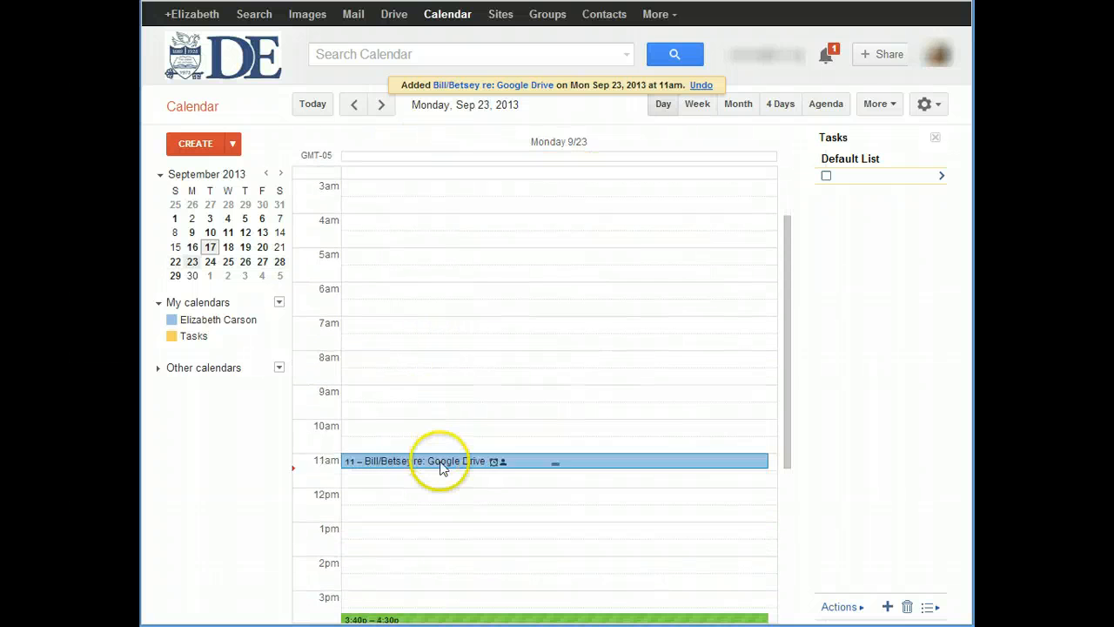
pyautogui.scroll(-2, 439, 466)
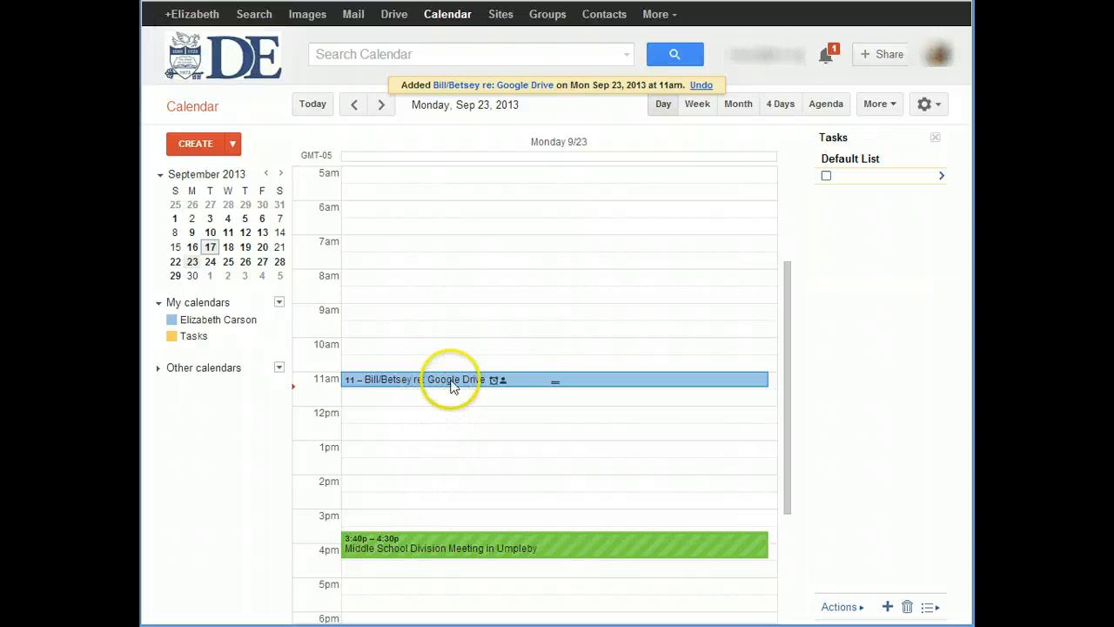
pyautogui.scroll(2, 448, 383)
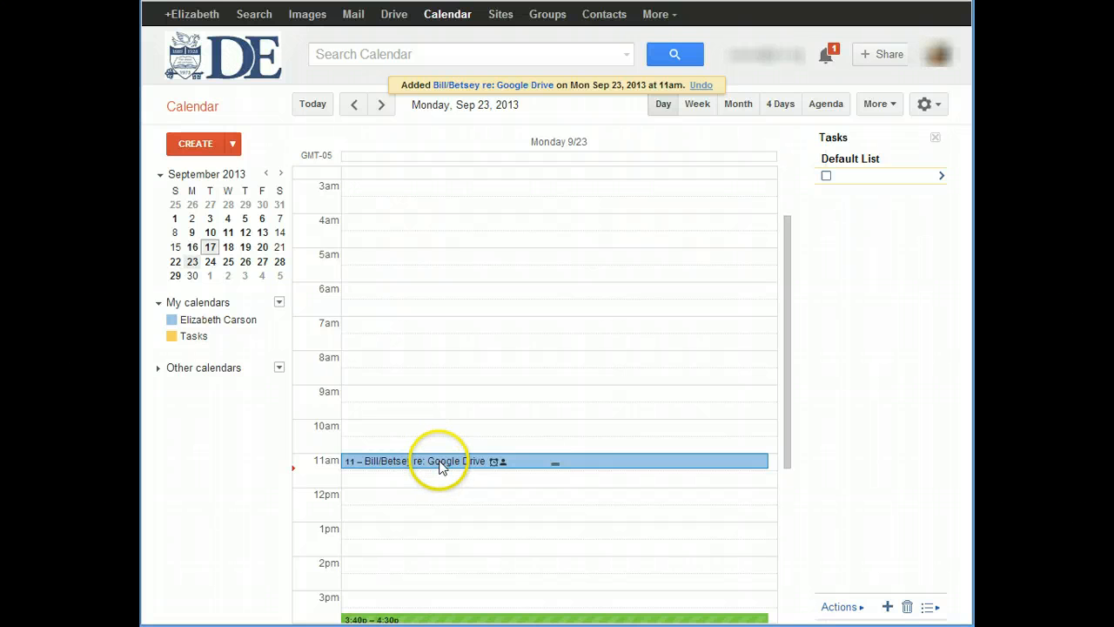
# Check the guests' responses in the 11am meeting's full details, return to the calendar, and reopen the details to check again.
pyautogui.click(440, 465)
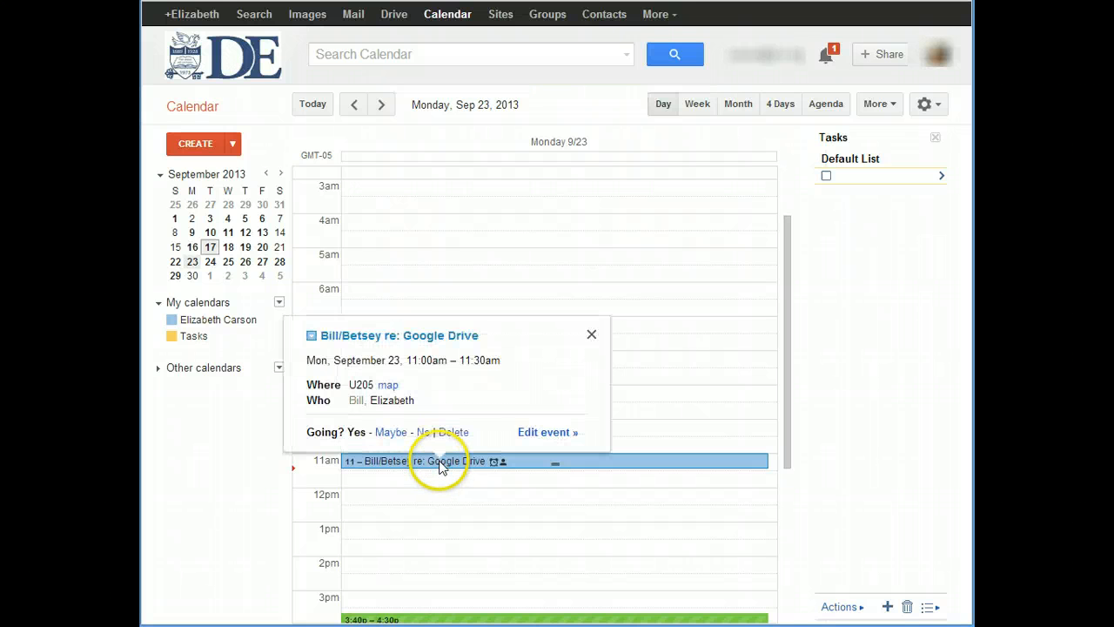
pyautogui.click(539, 434)
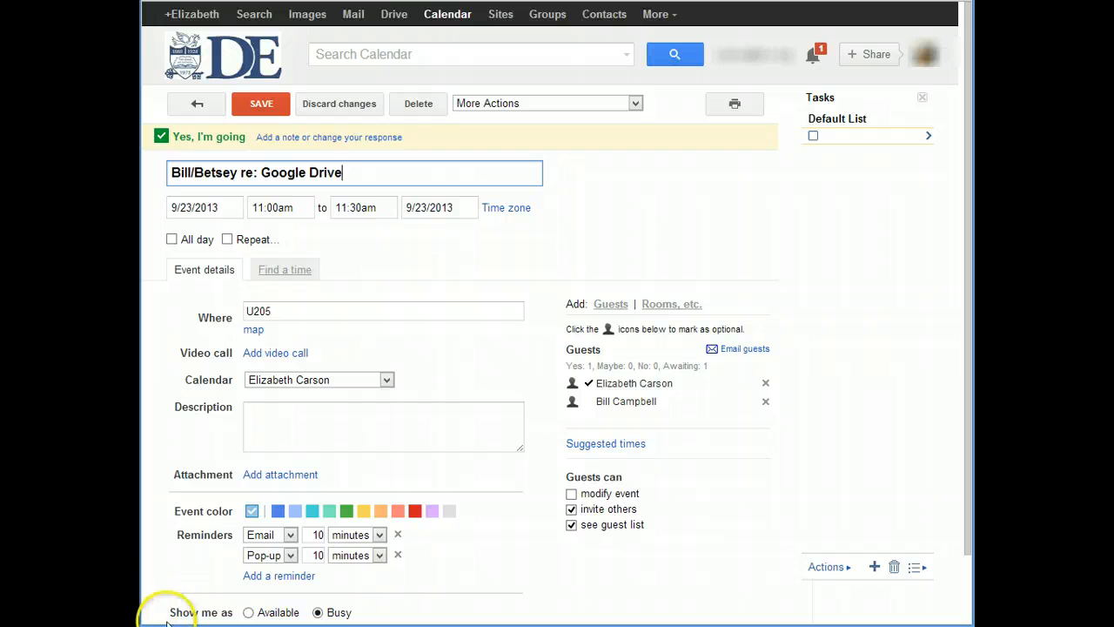
pyautogui.click(197, 104)
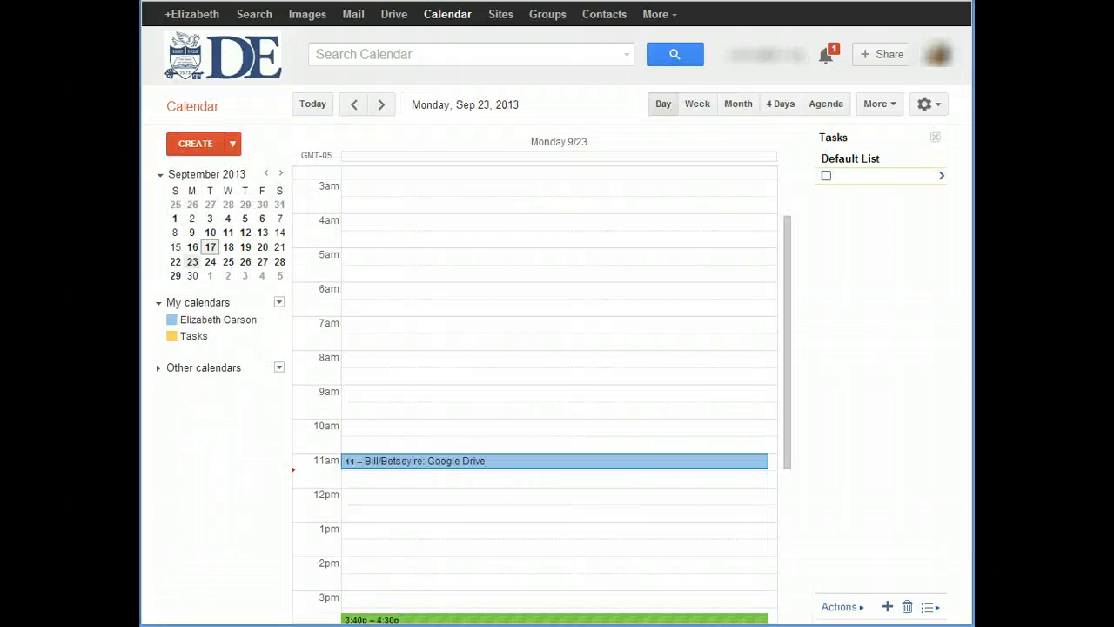
pyautogui.click(475, 465)
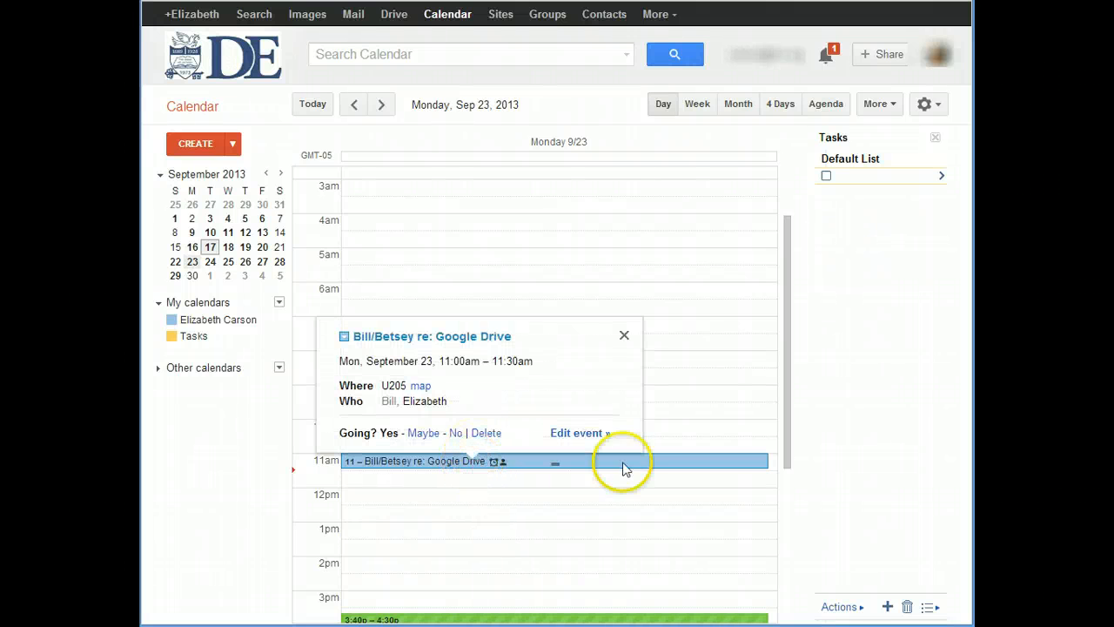
pyautogui.click(580, 436)
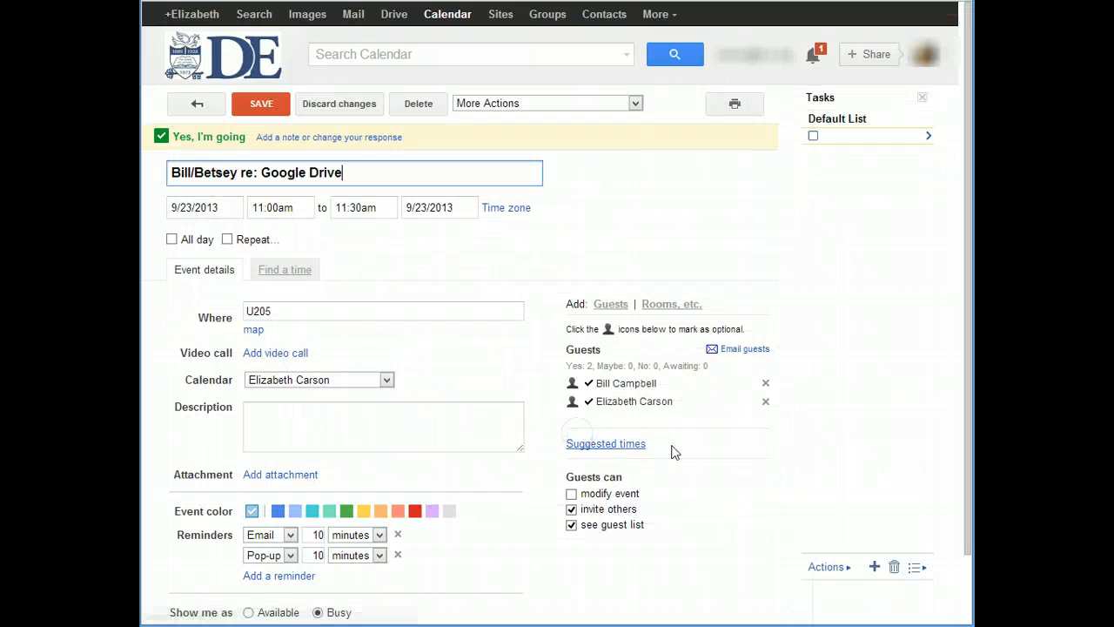